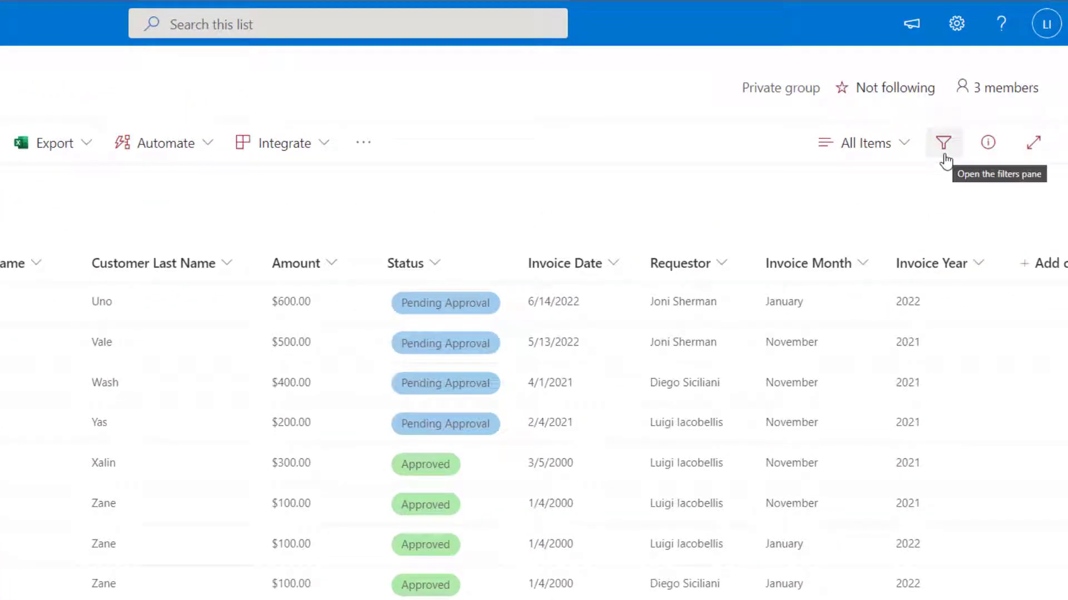
click(944, 157)
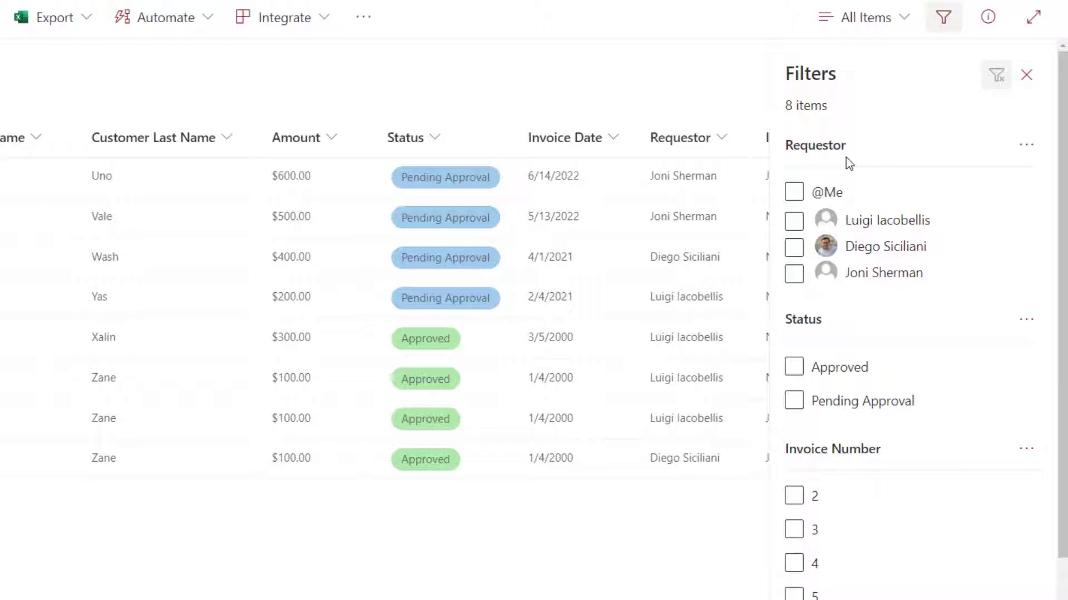
click(821, 197)
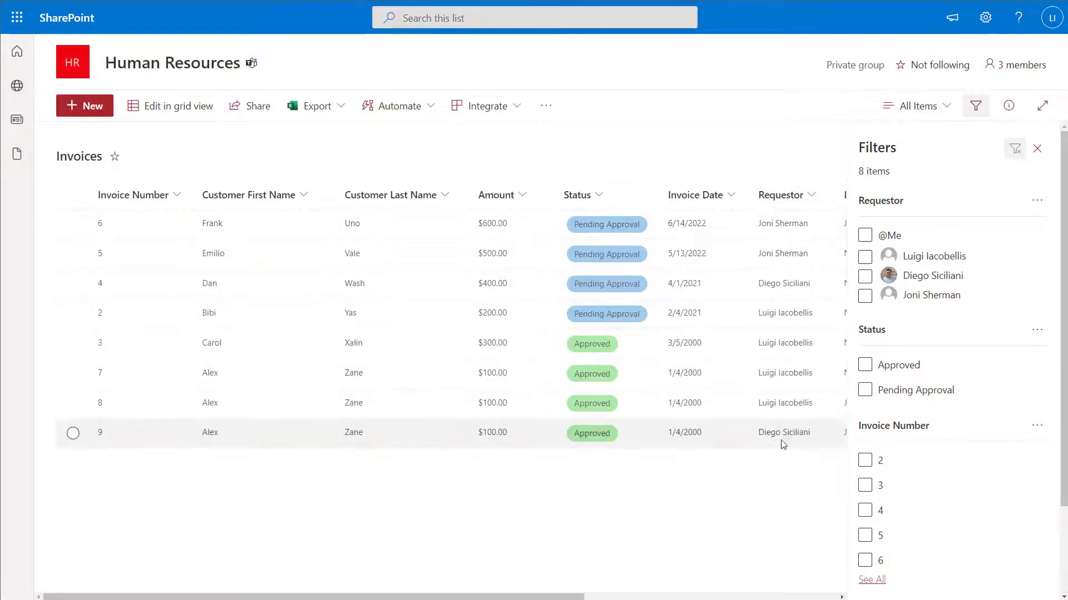
mouse_move(812, 339)
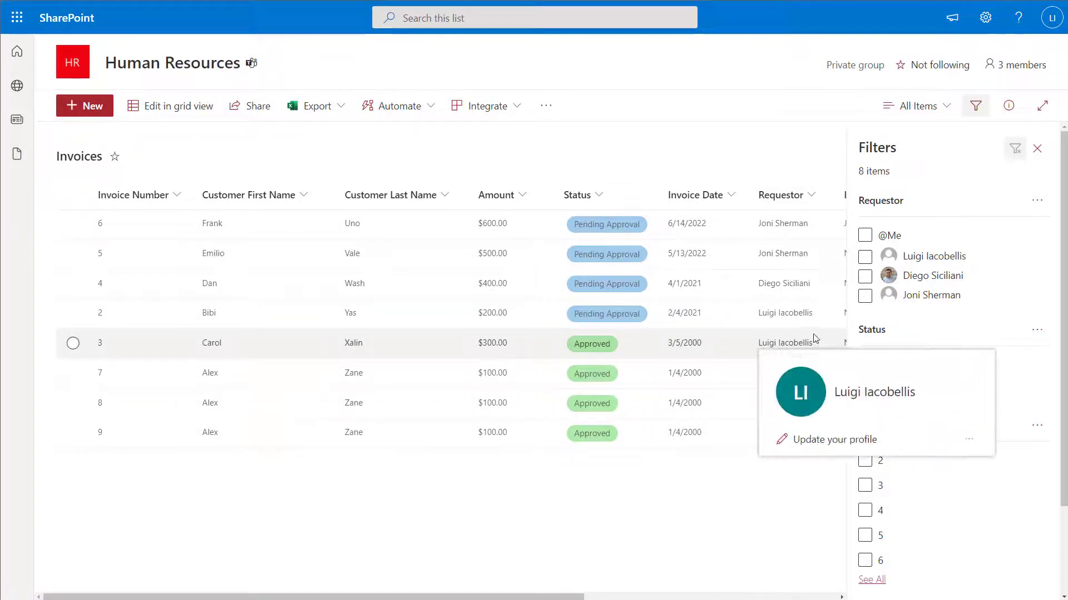
click(868, 238)
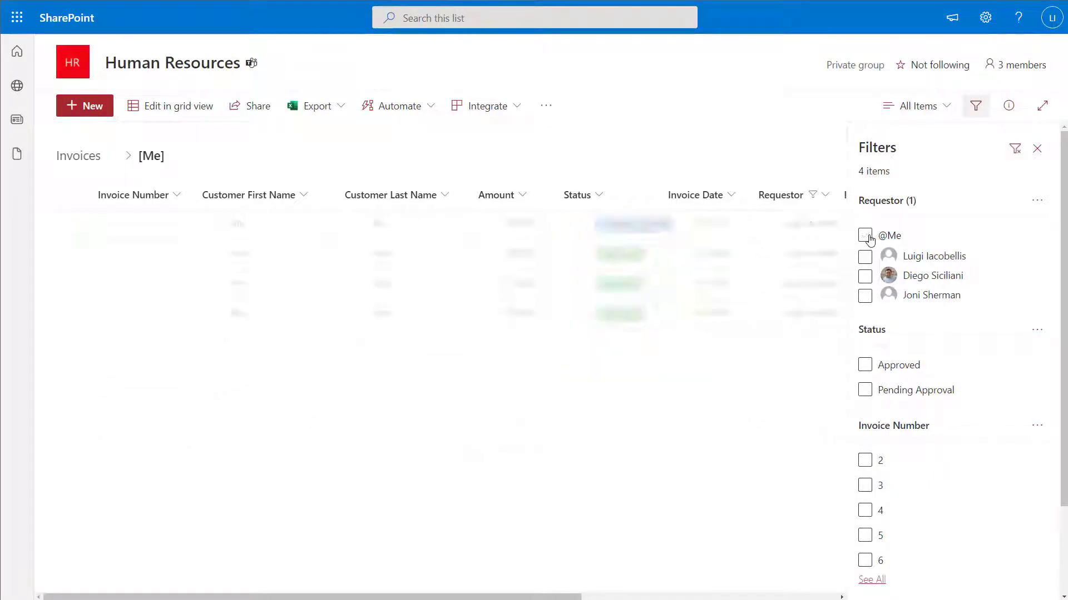
click(1038, 150)
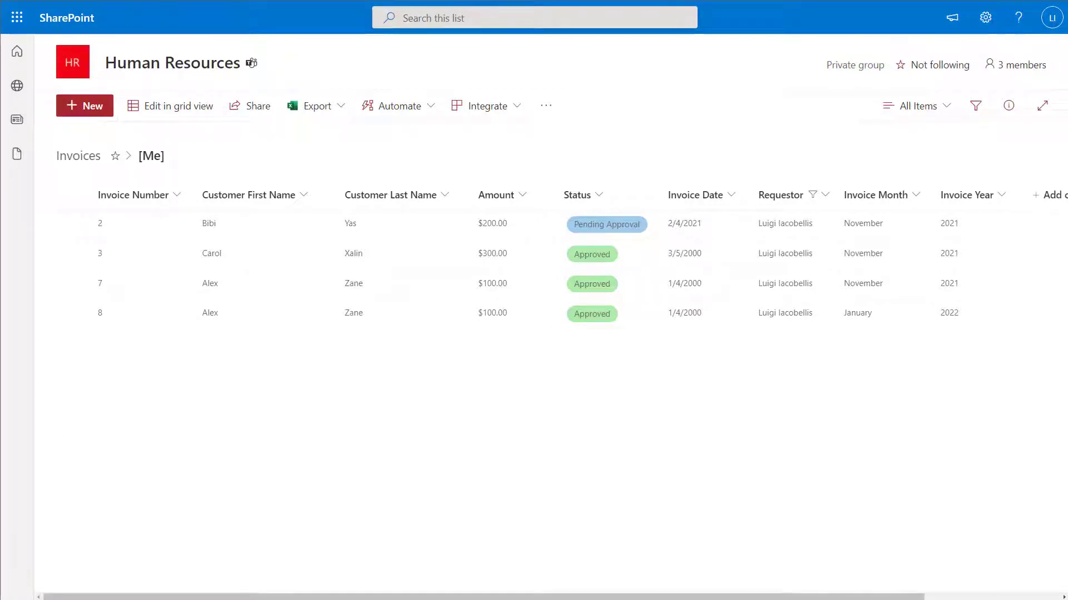
key(ctrl+shift+n)
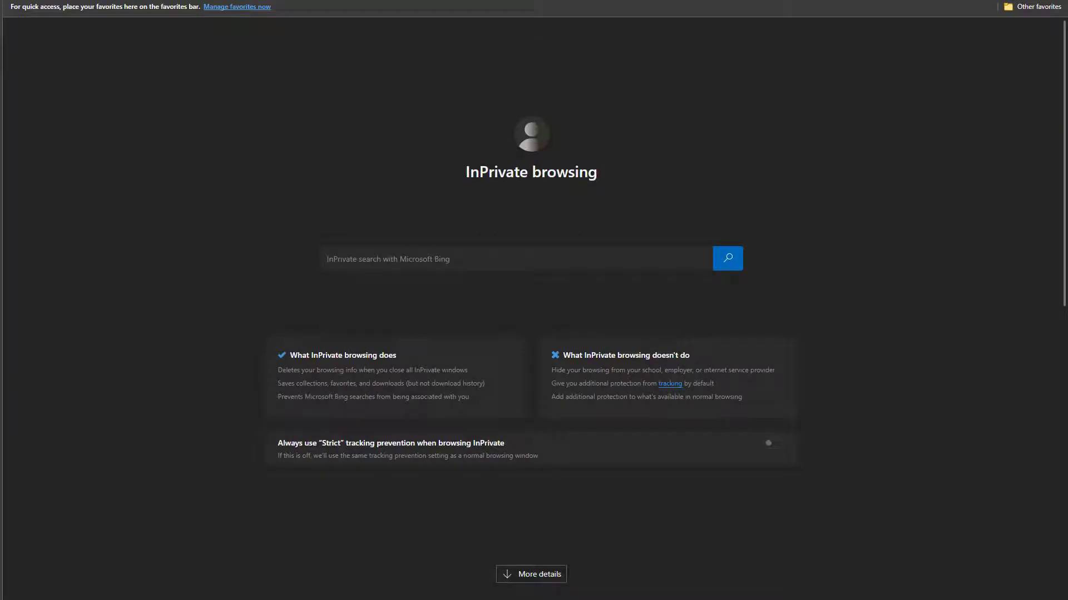
- Load the filtered Invoices list URL as another user, showing only invoices 4 and 9
text(https://solutionscope01.sharepoint.com/sites/HumanResources/Lists/Invoices/AllItems.aspx?useFiltersInViewXml=1&FilterField1=Requestor&FilterValue1=%5BMe%5D&FilterType1=User&FilterOp1=In)
key(Return)
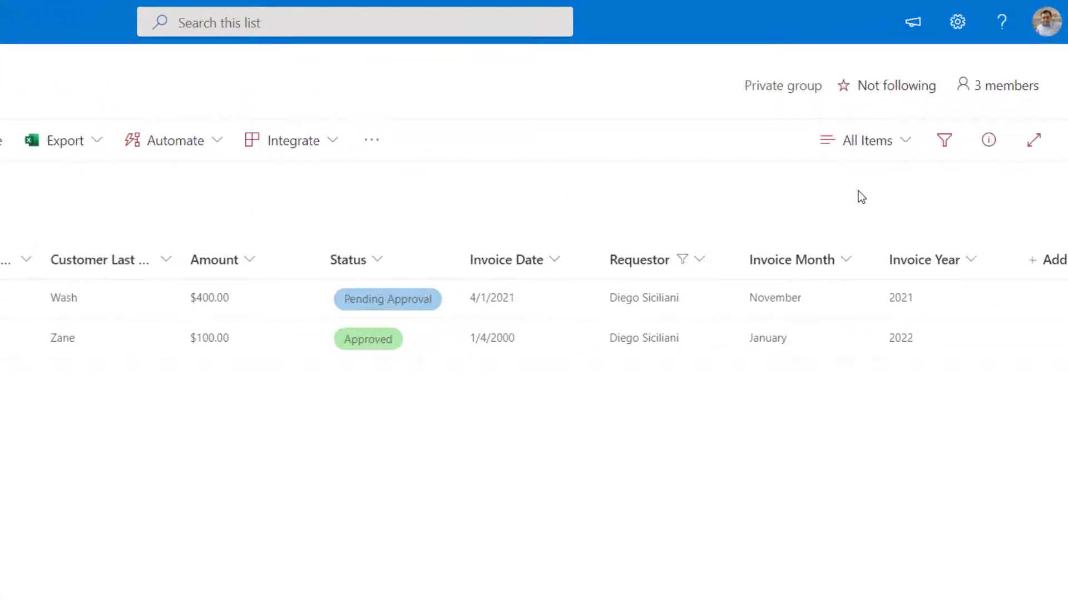
- Remove the Requestor filter so the All Items view shows all 8 invoices again
click(945, 156)
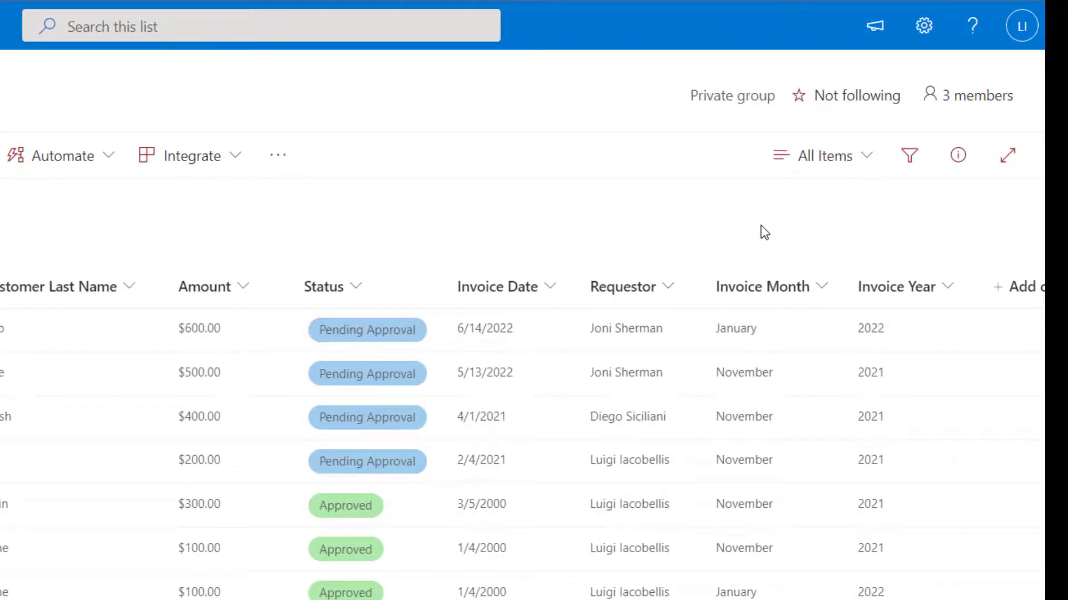
- Open the All Items view's Edit current view settings at the Filter section
click(867, 161)
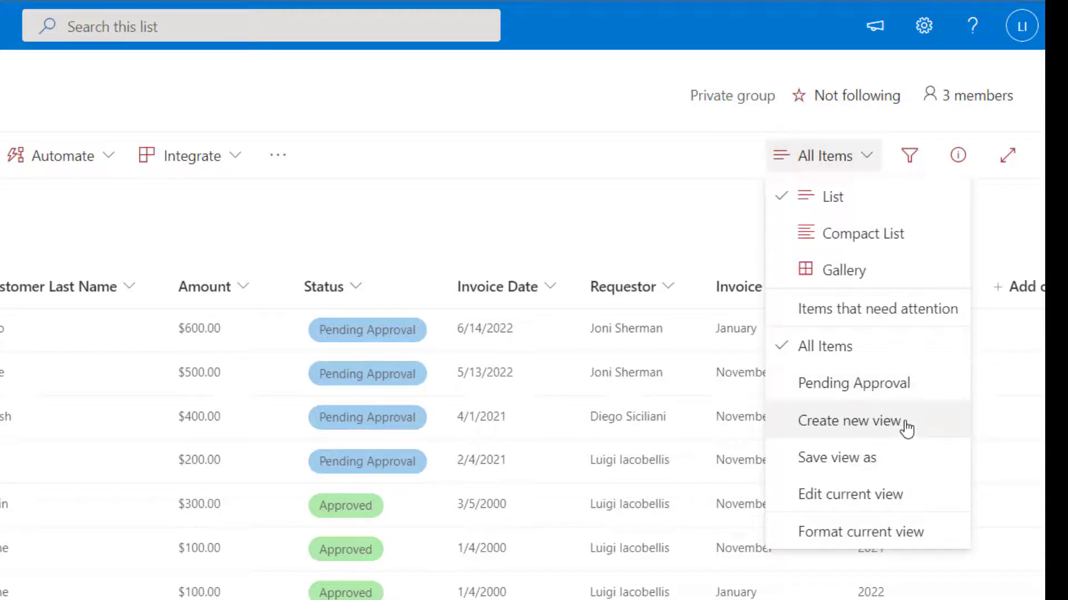
click(912, 506)
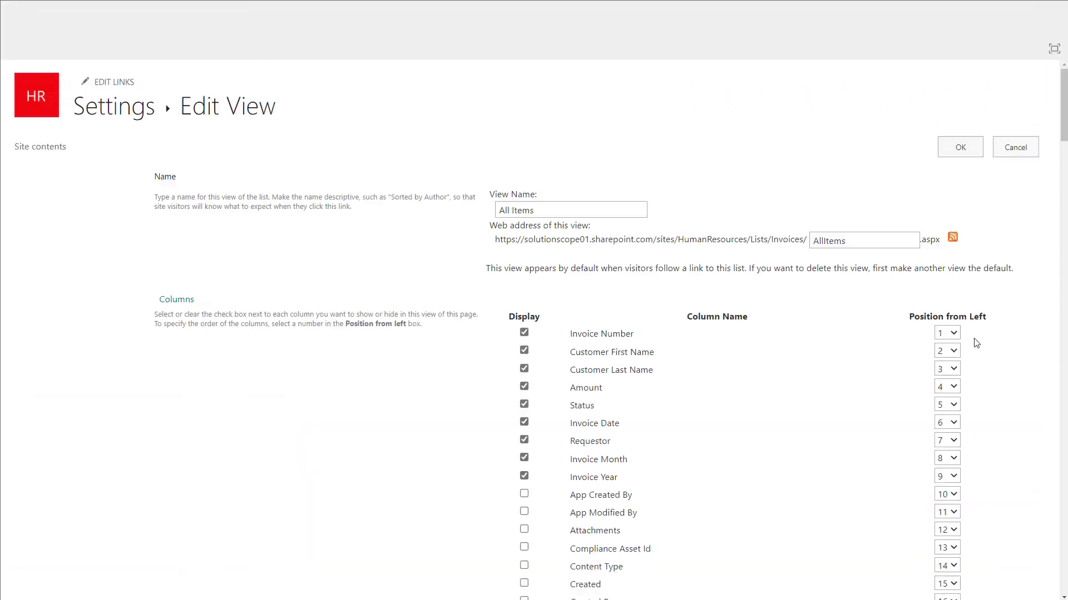
scroll(972, 342, down, 10)
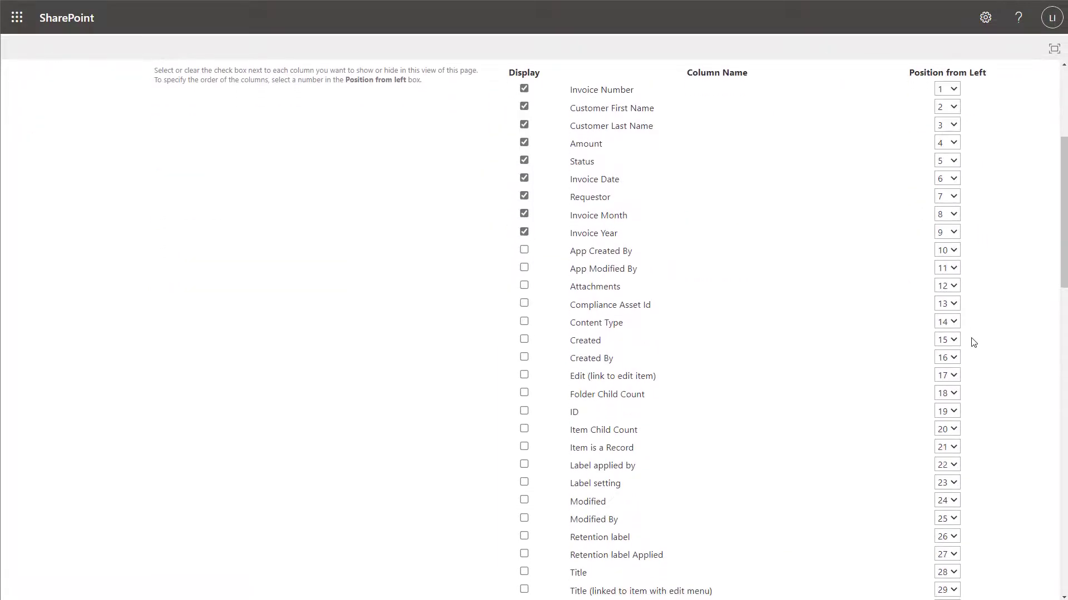
scroll(708, 365, down, 7)
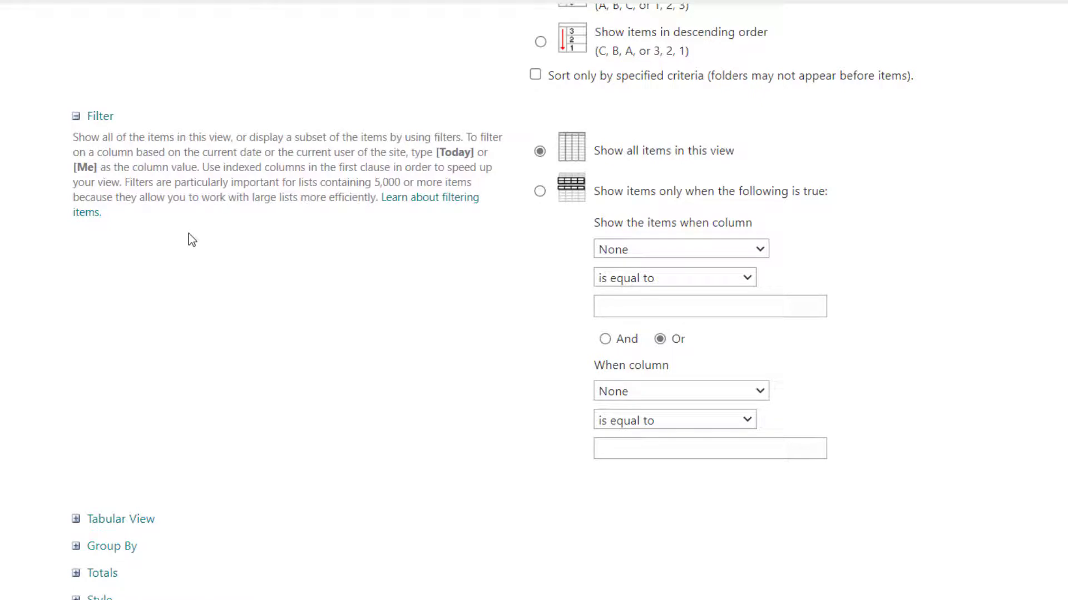
click(762, 250)
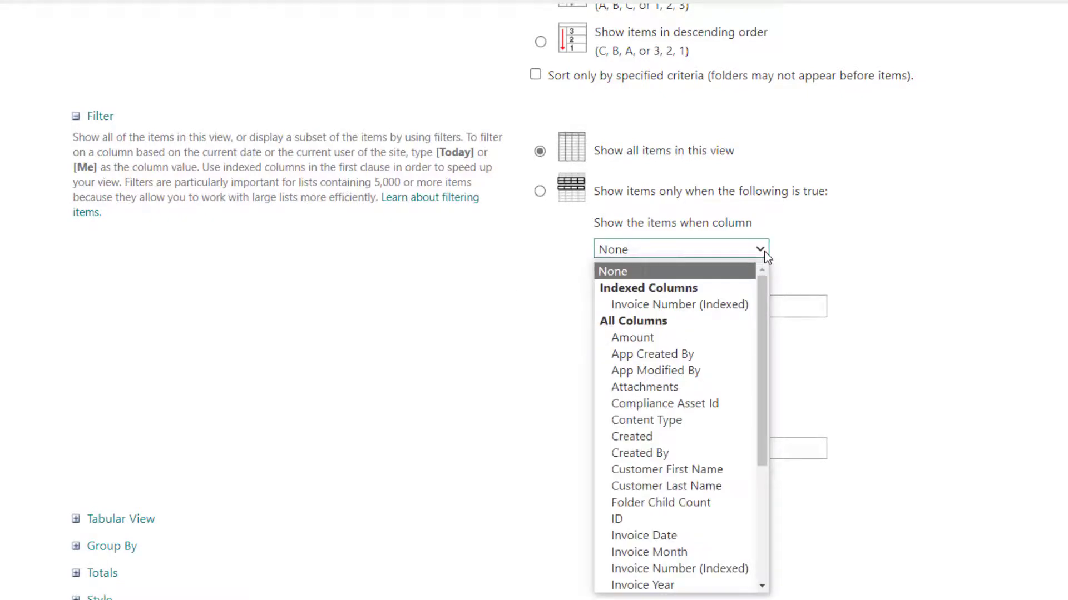
scroll(717, 378, down, 3)
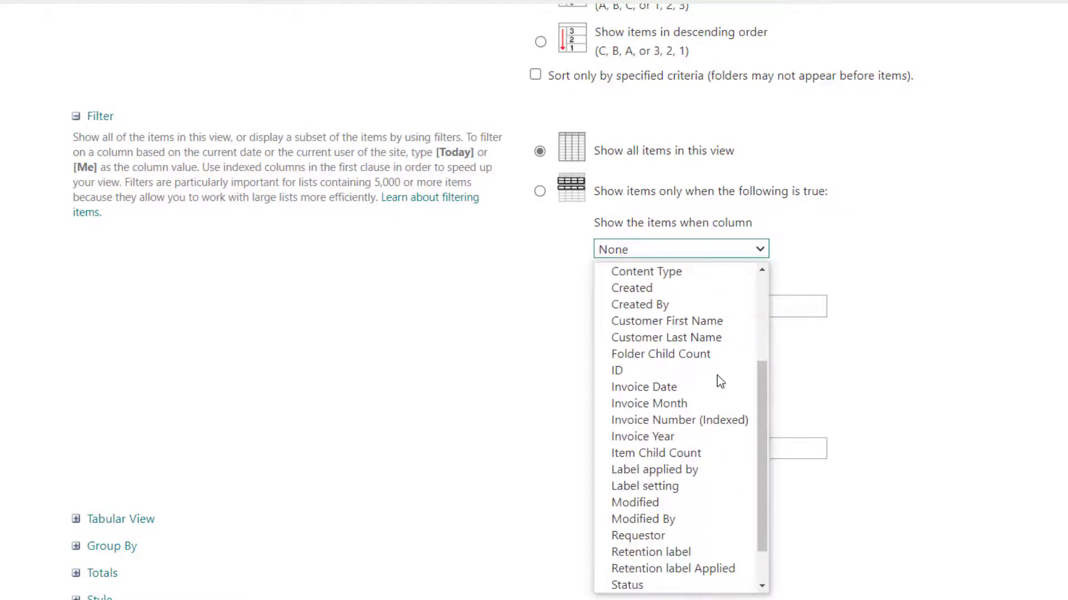
click(687, 536)
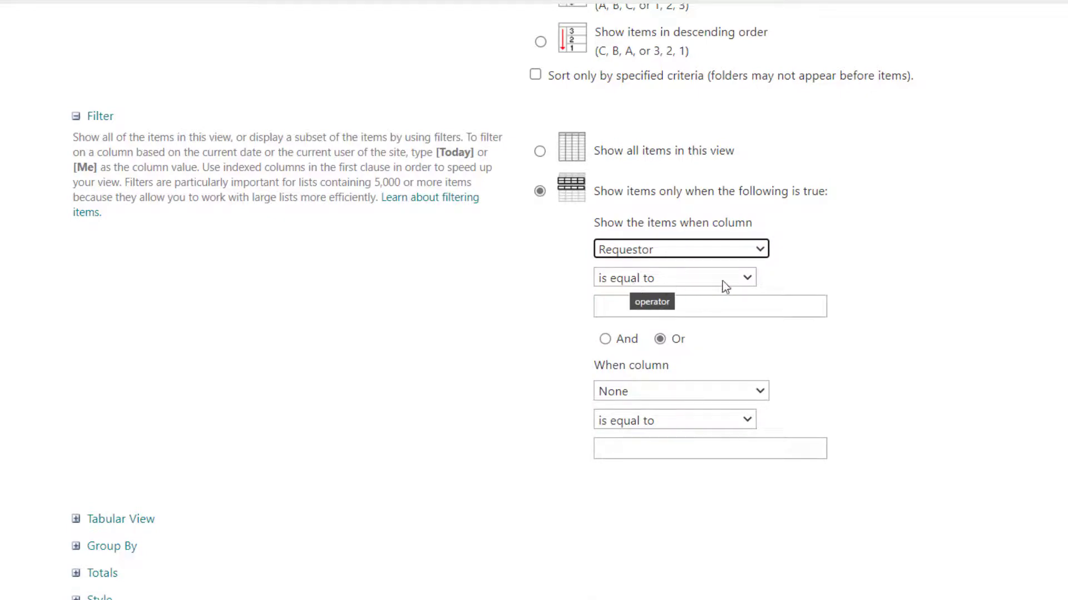
click(724, 306)
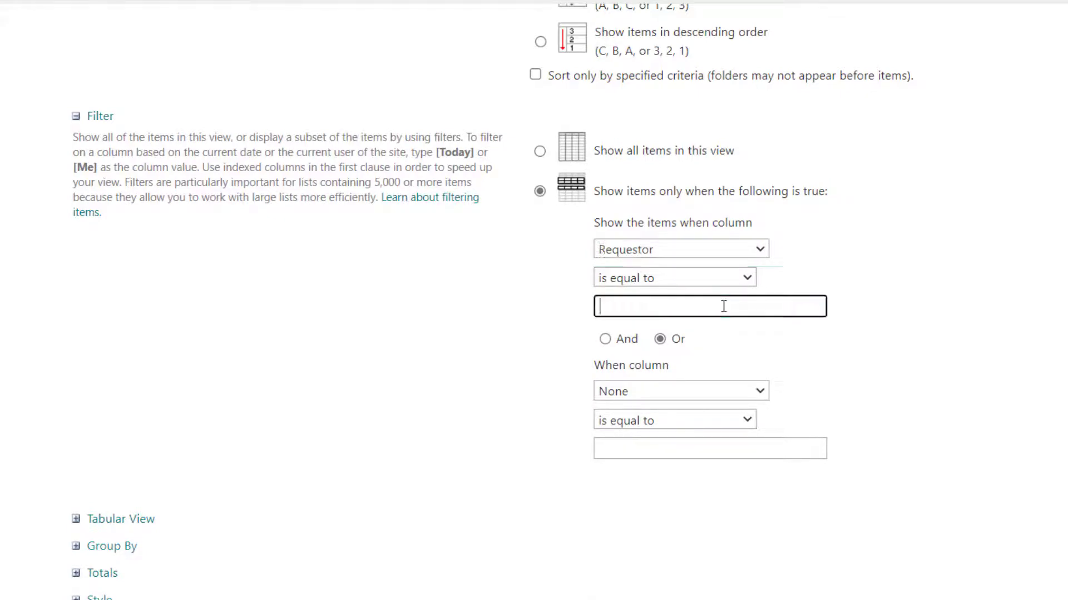
text([Me])
drag(73, 168, 99, 169)
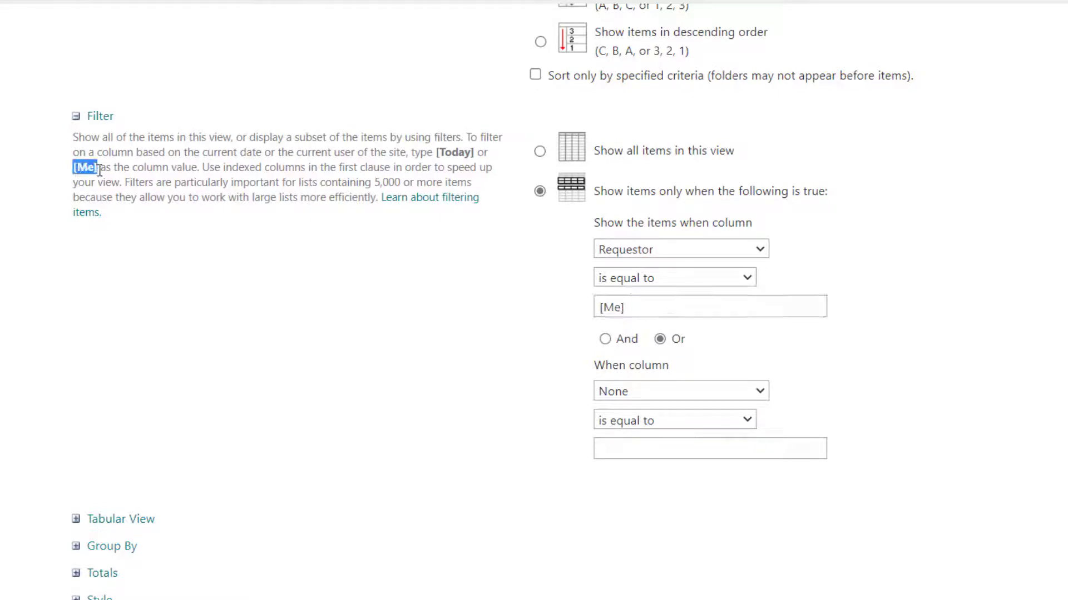
click(488, 254)
scroll(534, 260, down, 5)
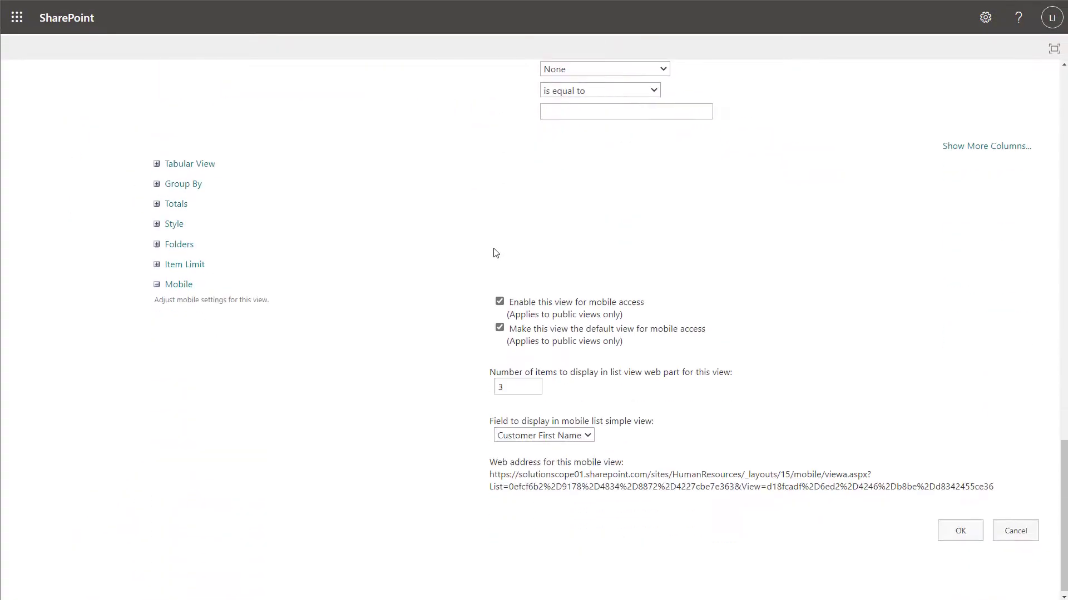
- Save the All Items view with its filter, narrowing it to invoices 2, 3, 7 and 8
click(953, 522)
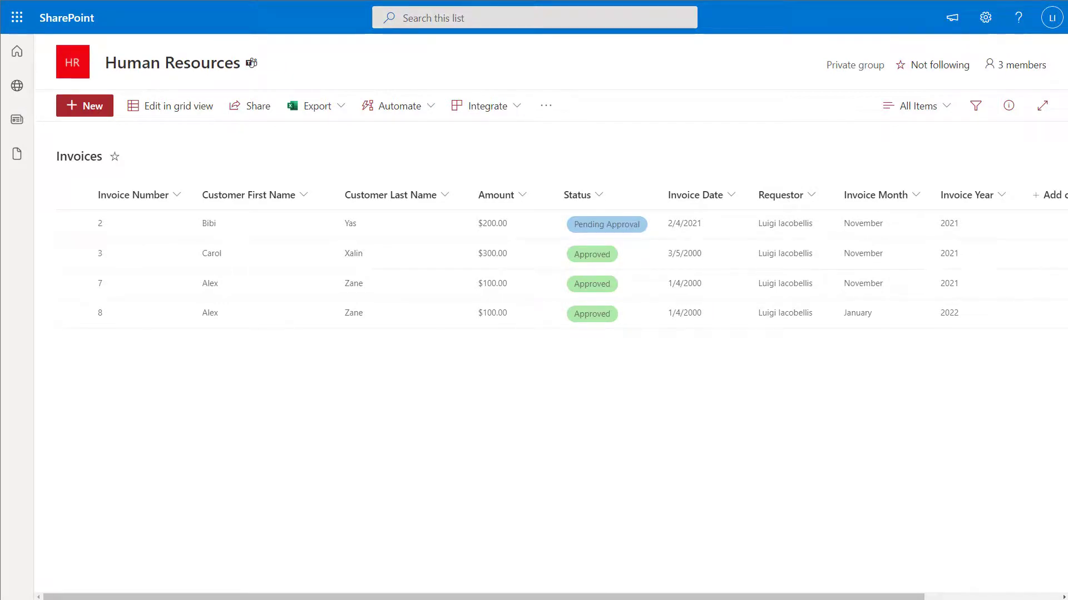
key(ctrl+shift+n)
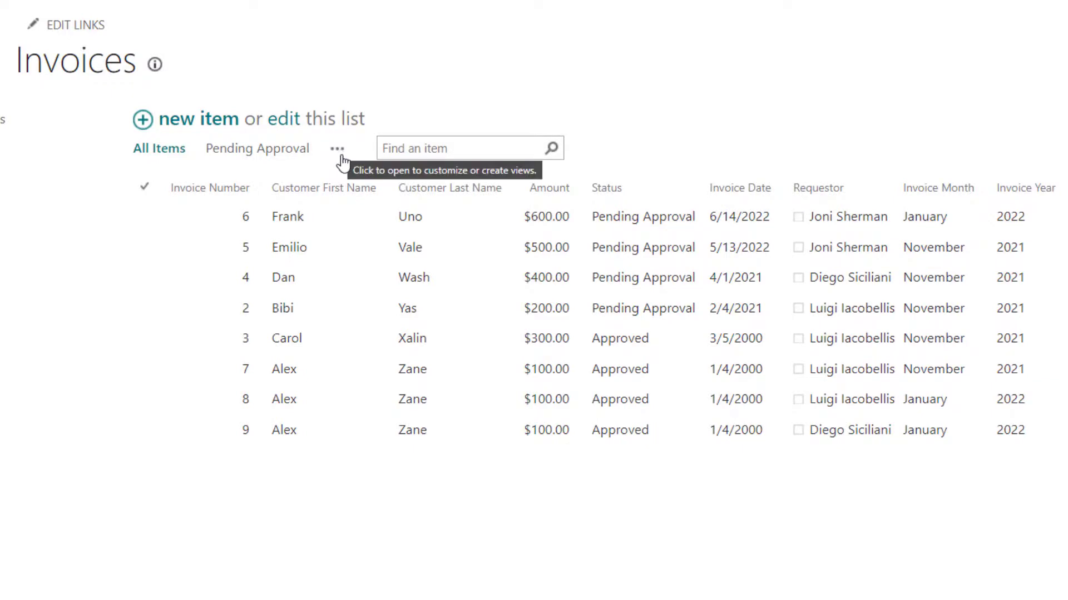
- Open Modify this View for the classic All Items view and find the [Me] filter hint
click(337, 151)
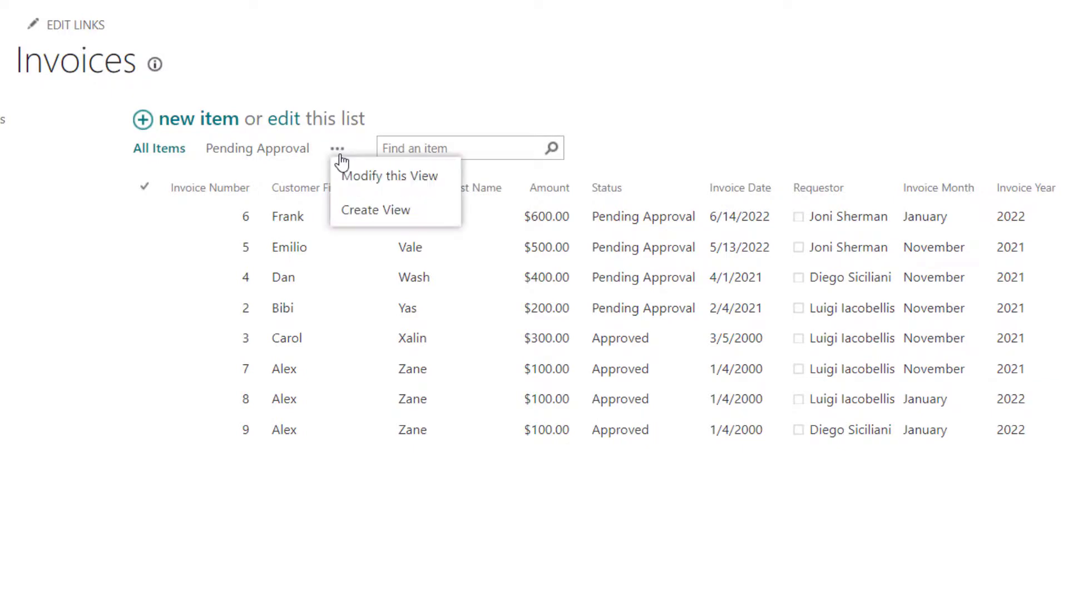
click(439, 186)
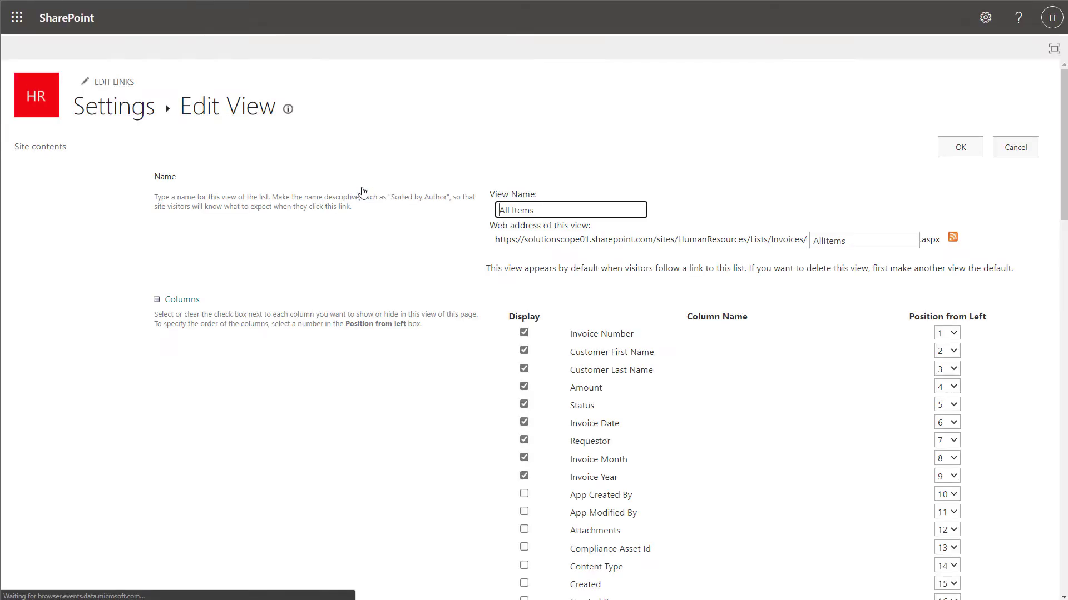
scroll(462, 231, down, 2)
scroll(461, 231, down, 9)
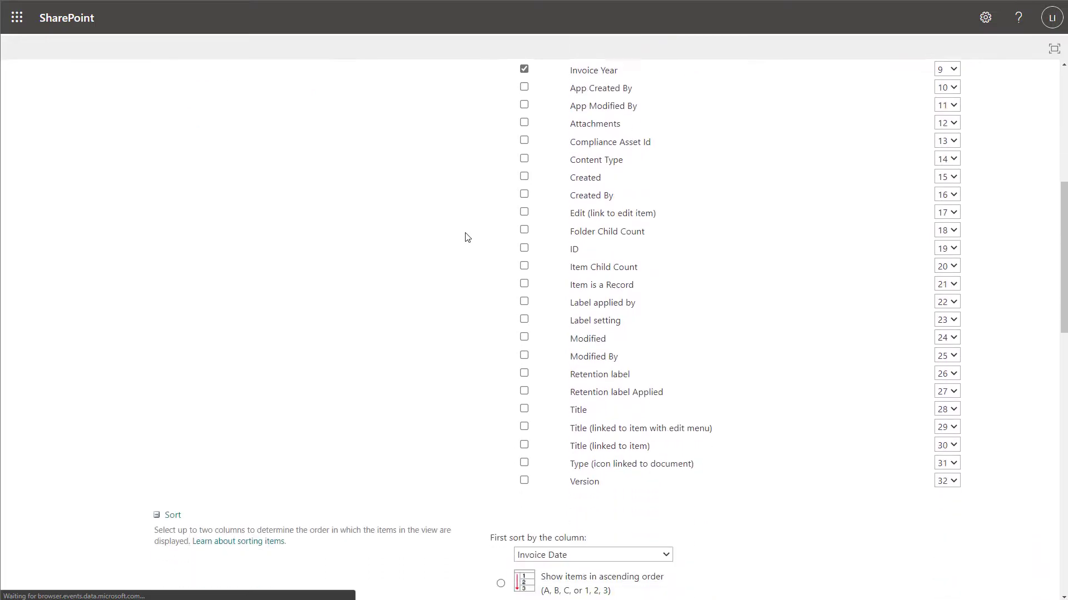
scroll(467, 237, down, 5)
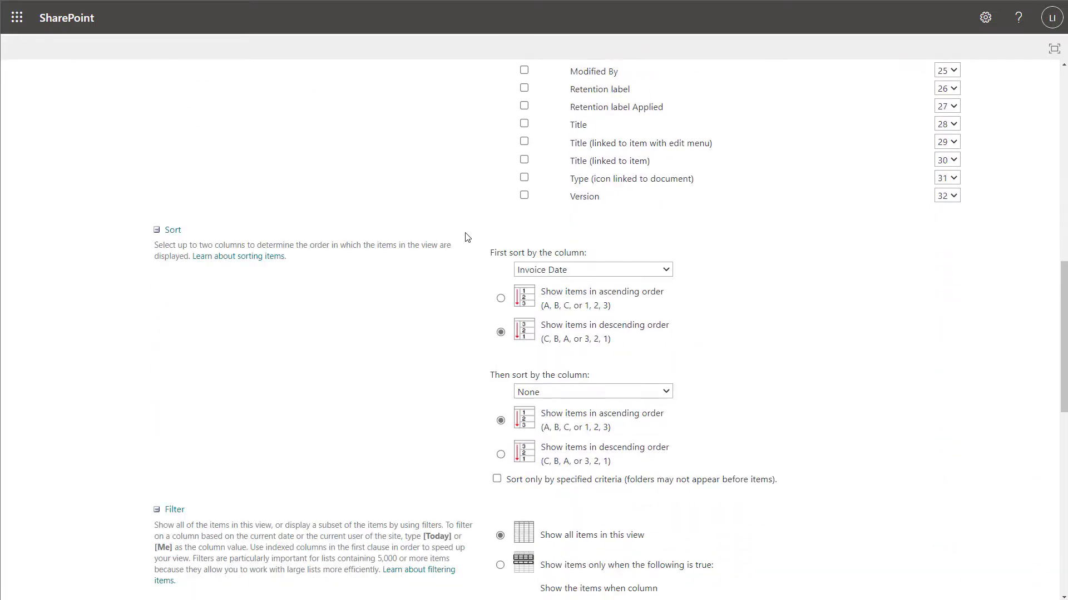
scroll(467, 237, down, 3)
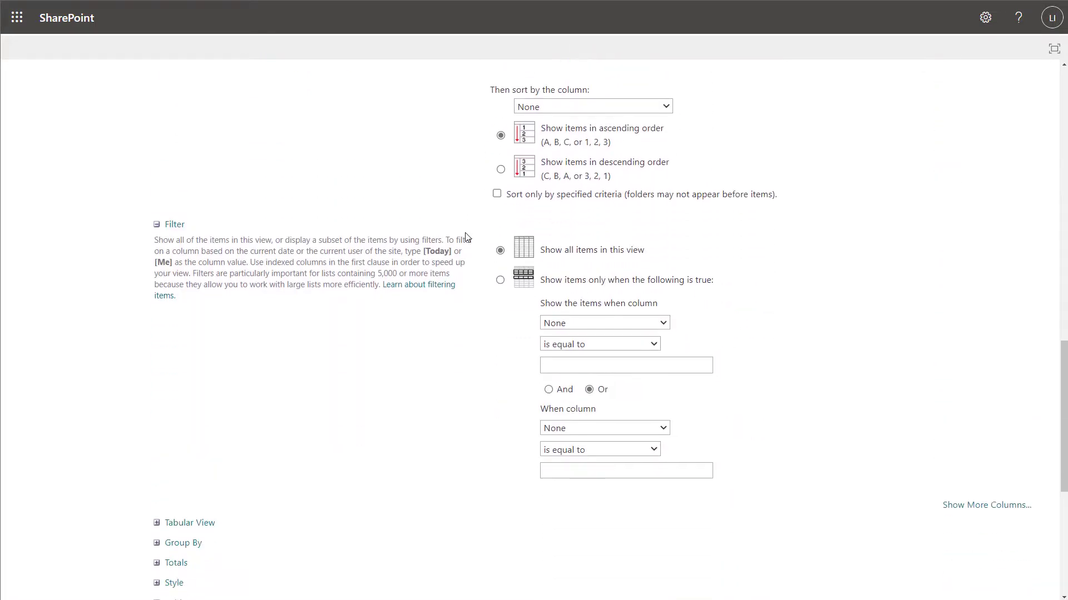
scroll(466, 238, down, 2)
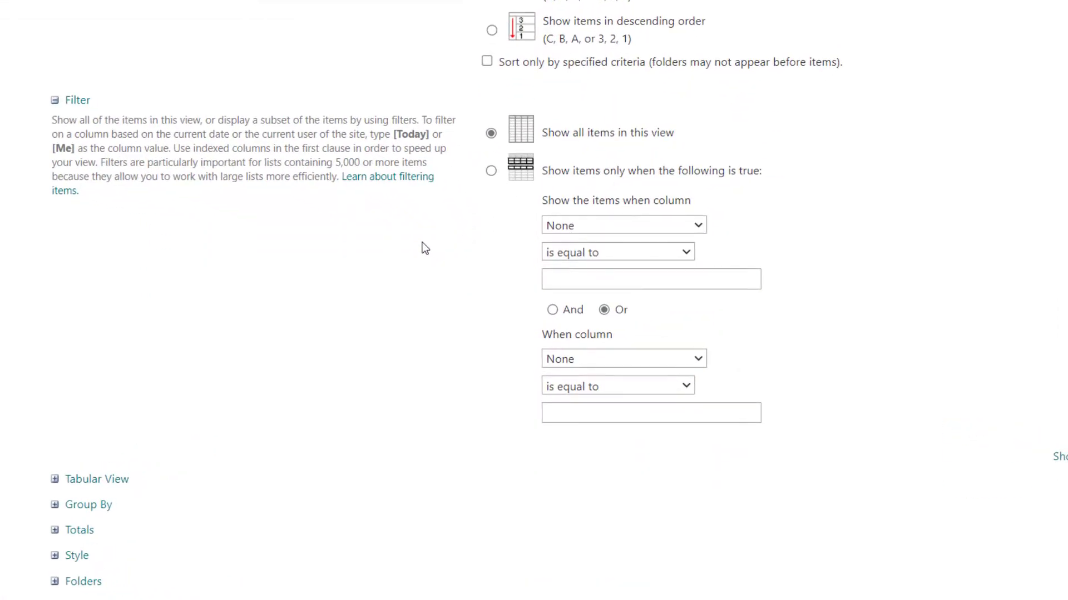
drag(75, 150, 53, 151)
- Set the view filter to Requestor is equal to [Me] and confirm with OK
click(276, 200)
click(556, 223)
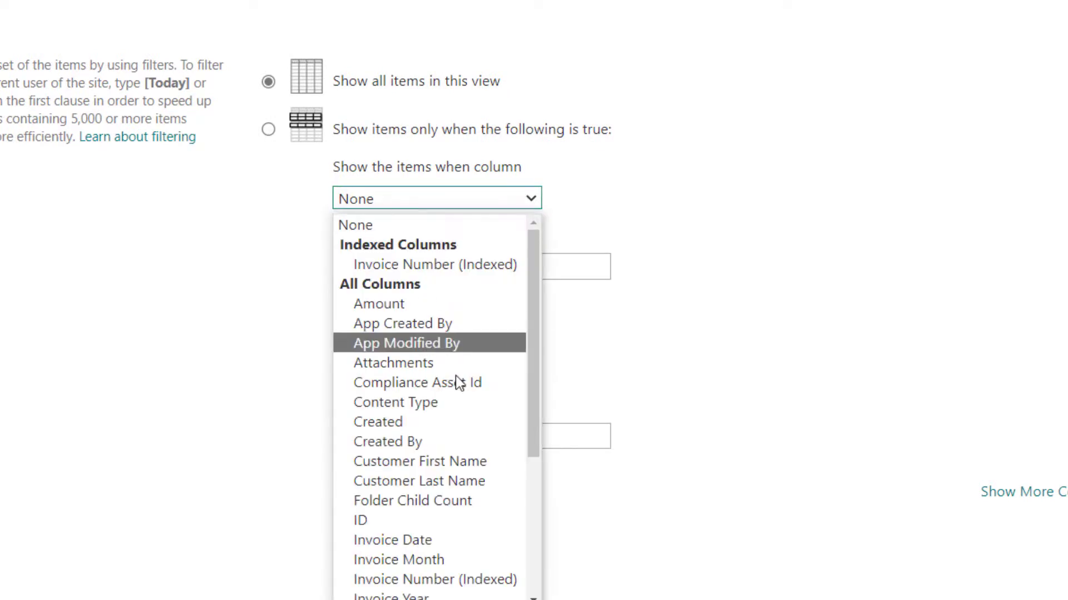
scroll(456, 399, down, 2)
scroll(456, 399, down, 1)
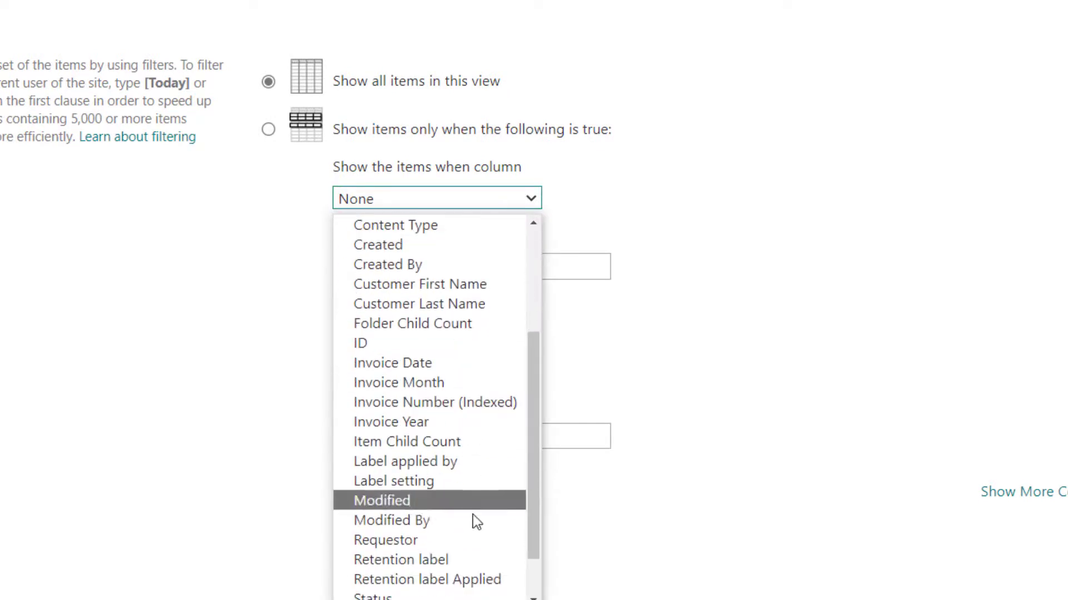
click(462, 543)
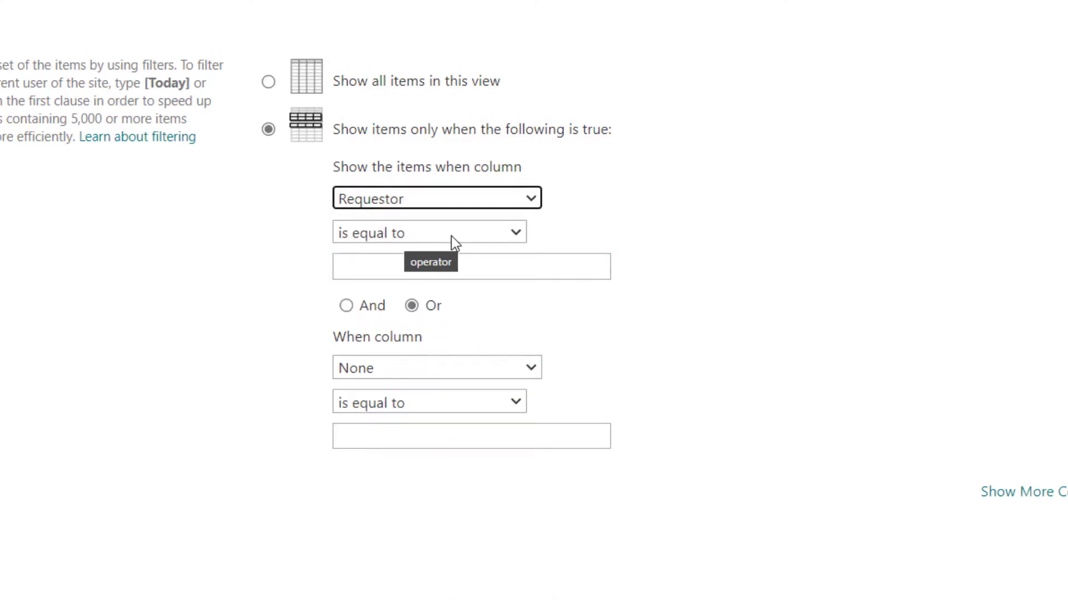
click(496, 261)
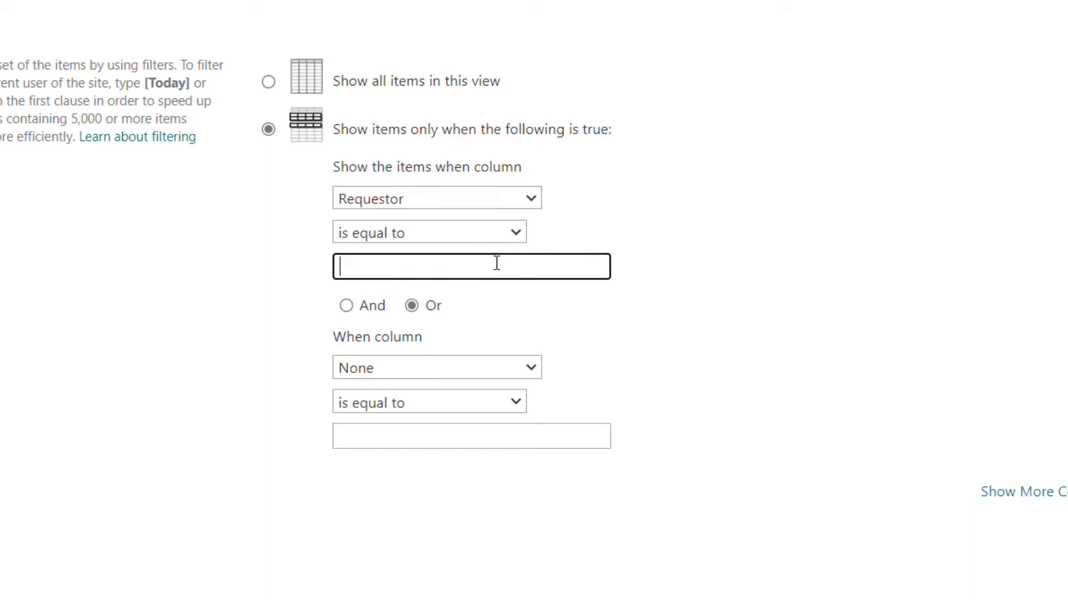
text([Me])
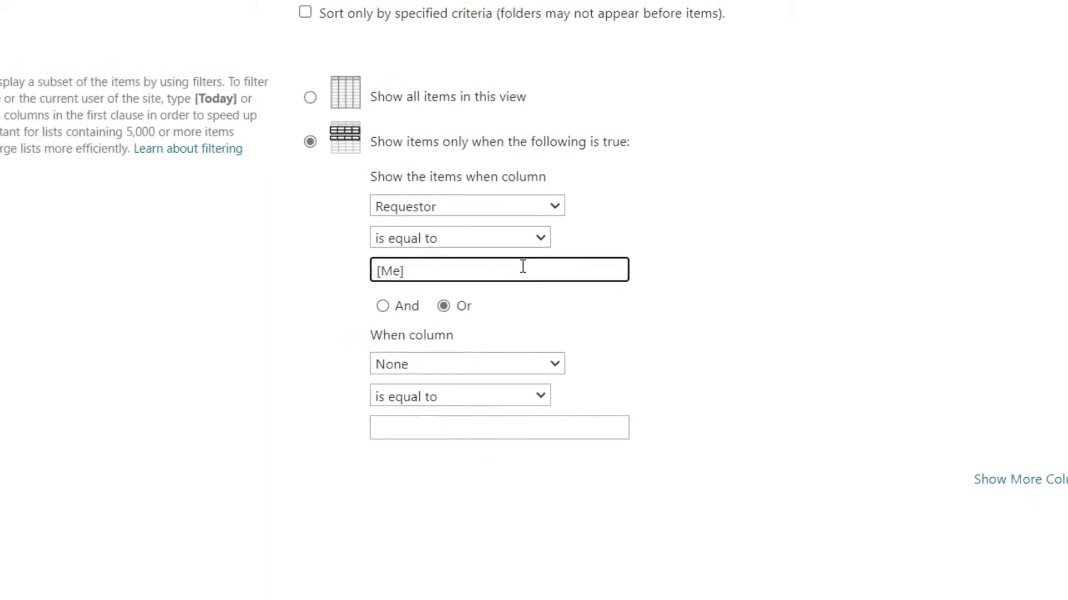
scroll(767, 331, down, 5)
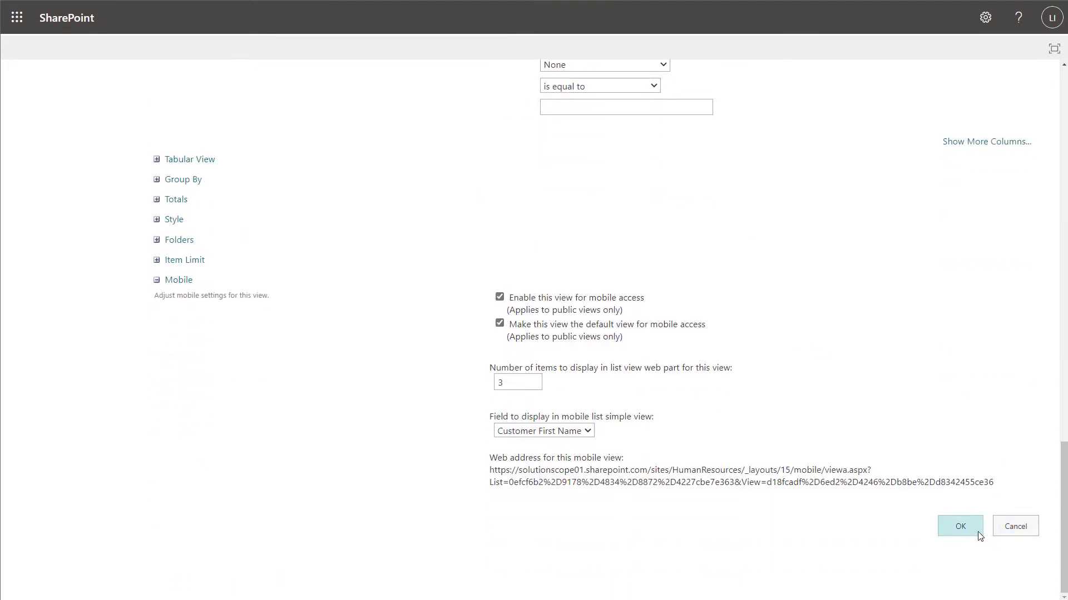
click(979, 531)
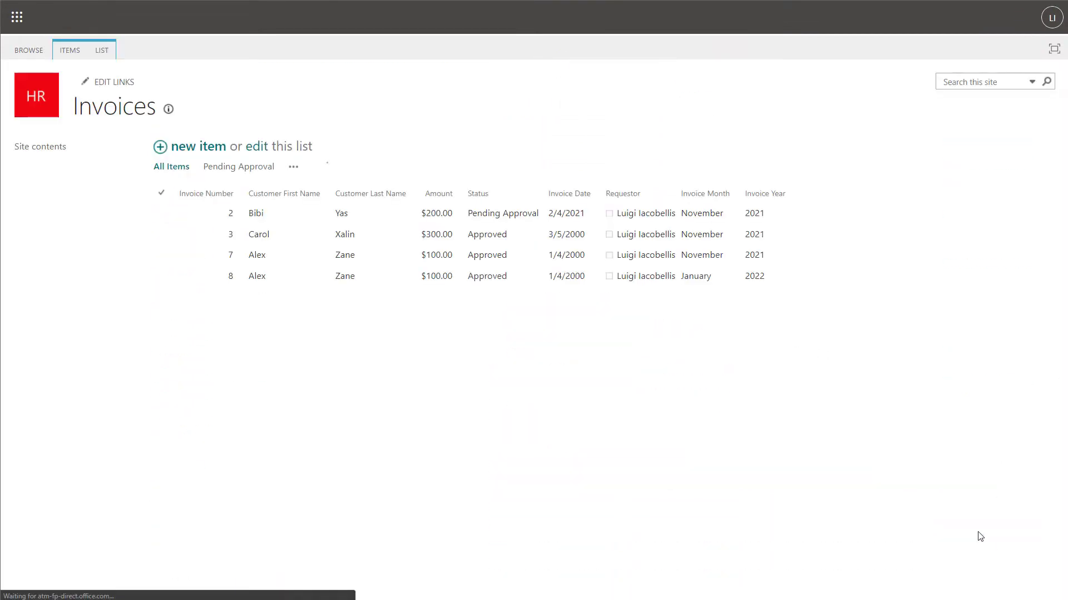